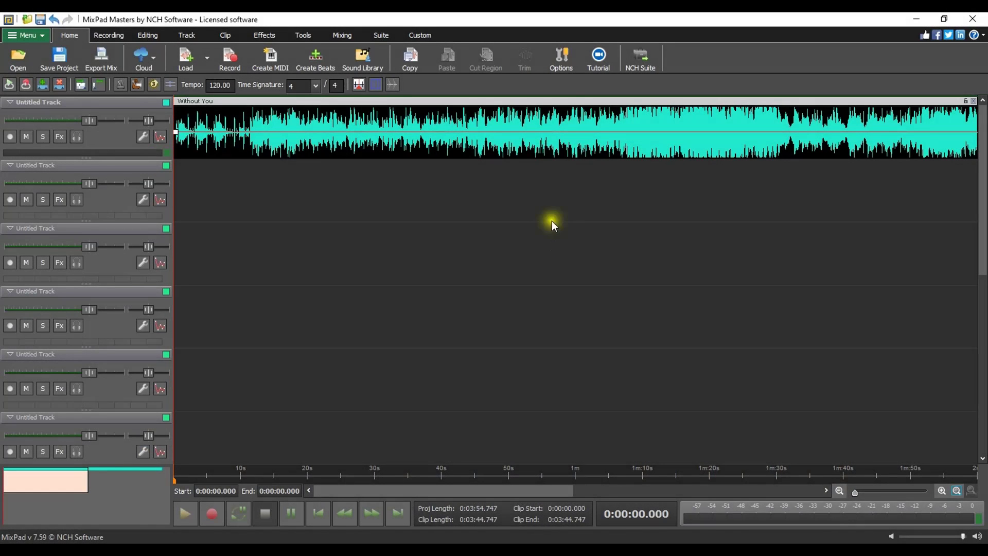
Step: Change Project Channels from Stereo to 5.1 Surround in the Options Project tab and confirm
{"action": "left_click", "coordinate": [561, 60]}
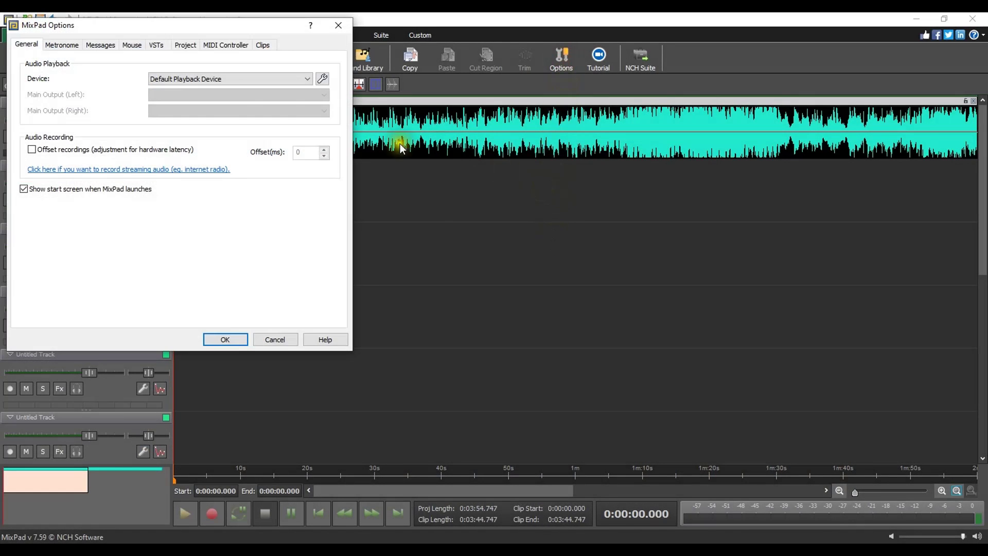
{"action": "left_click", "coordinate": [184, 45]}
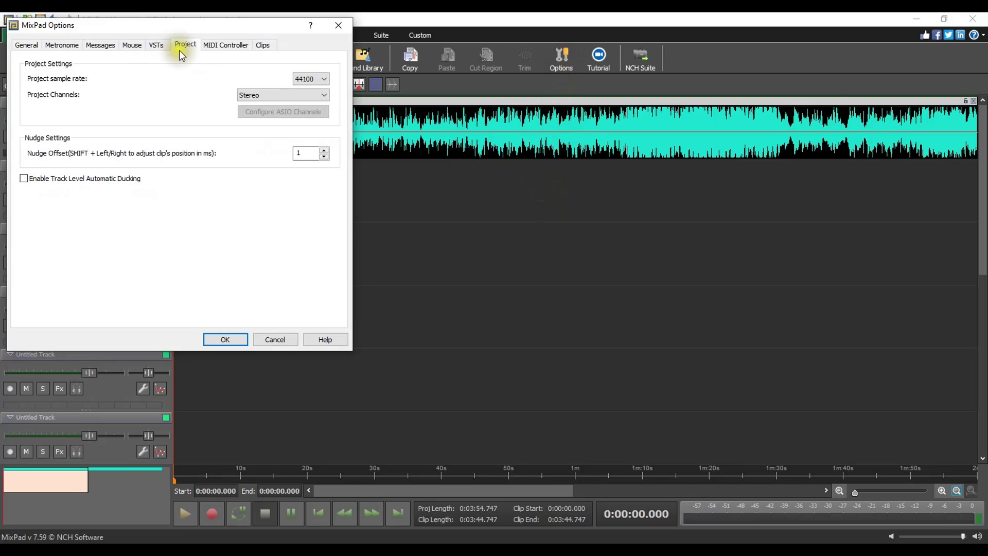
{"action": "left_click", "coordinate": [252, 95]}
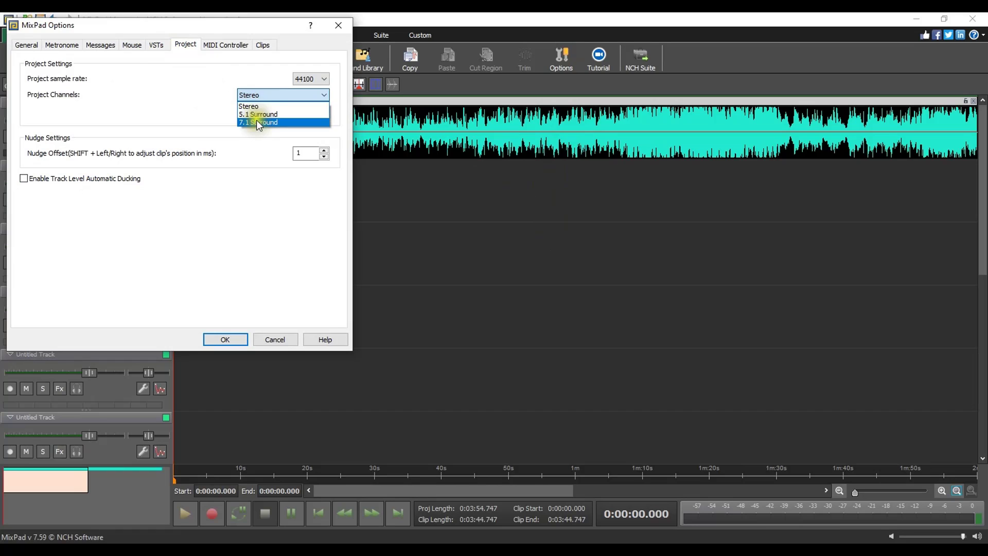
{"action": "left_click", "coordinate": [259, 115]}
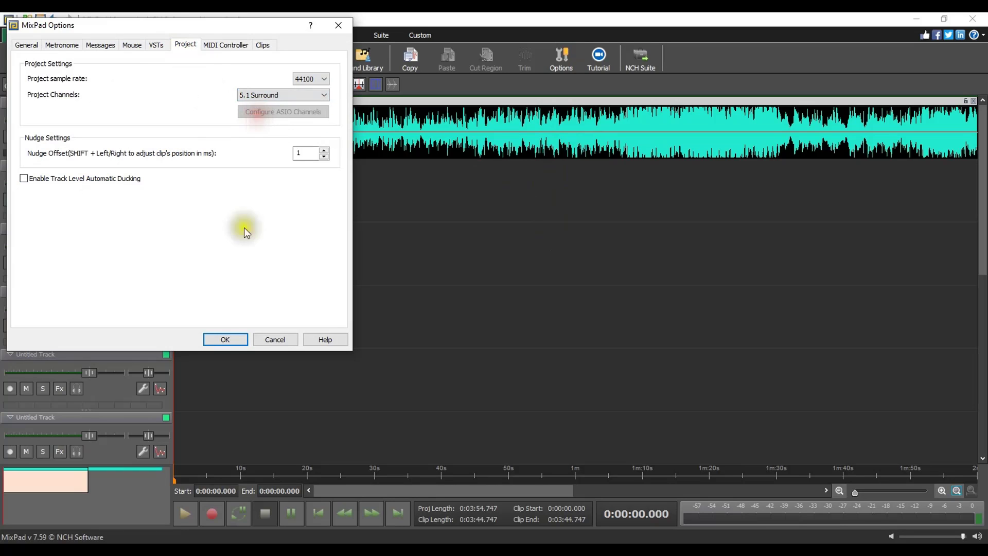
{"action": "left_click", "coordinate": [225, 340]}
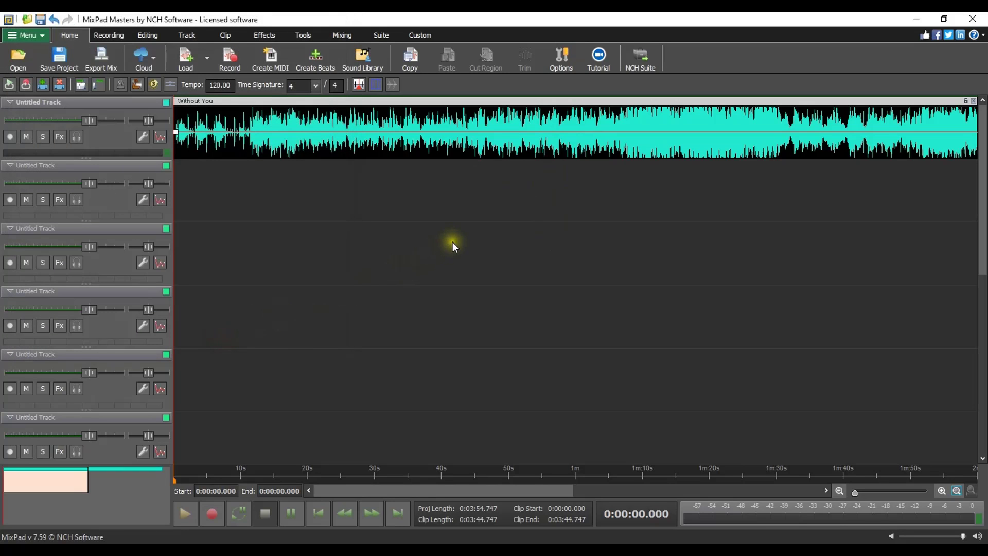
Step: Give the FL, SR and centre speakers weight 60 and spatial blur 40 in the Surround Sound editor
{"action": "left_click", "coordinate": [346, 37]}
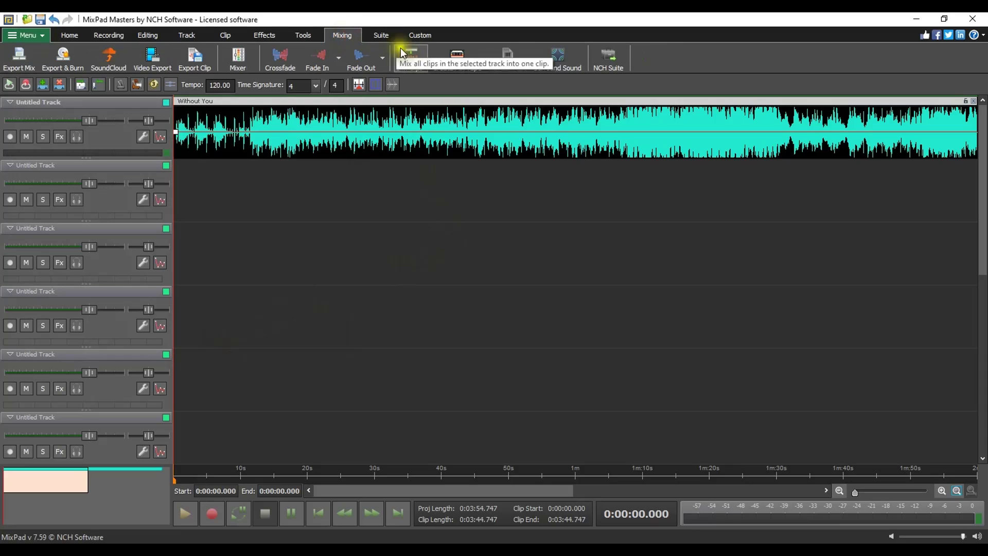
{"action": "left_click", "coordinate": [551, 68]}
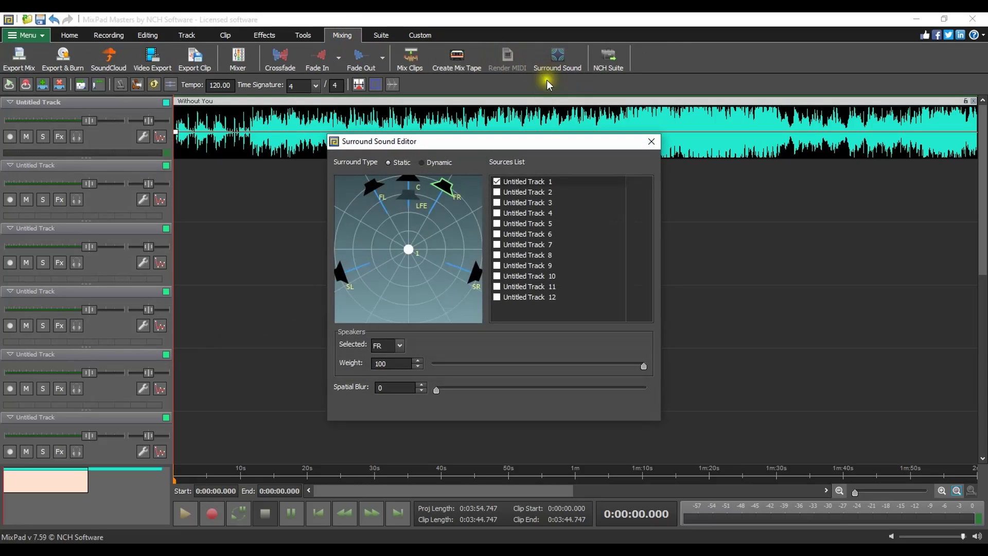
{"action": "left_click", "coordinate": [375, 193]}
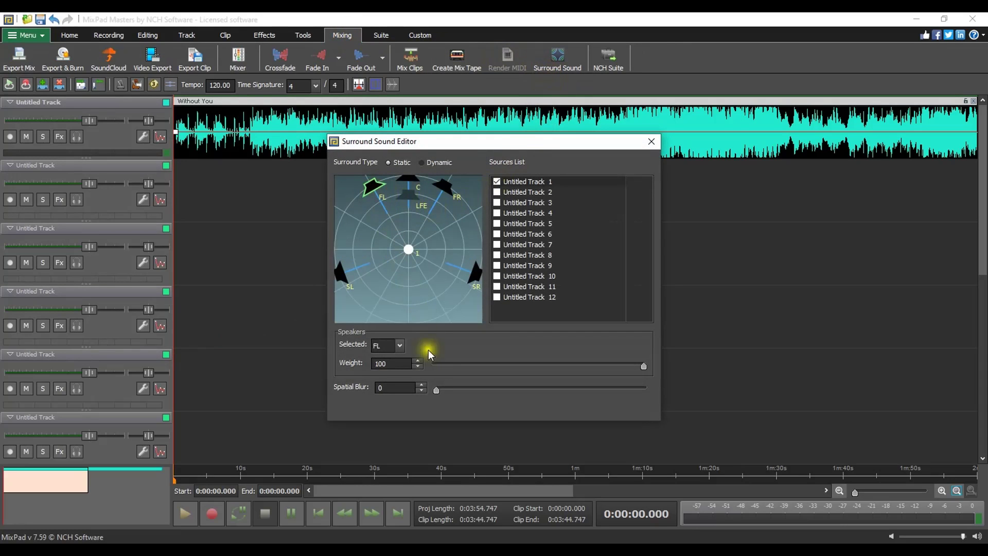
{"action": "left_click", "coordinate": [477, 273]}
{"action": "left_click", "coordinate": [612, 367]}
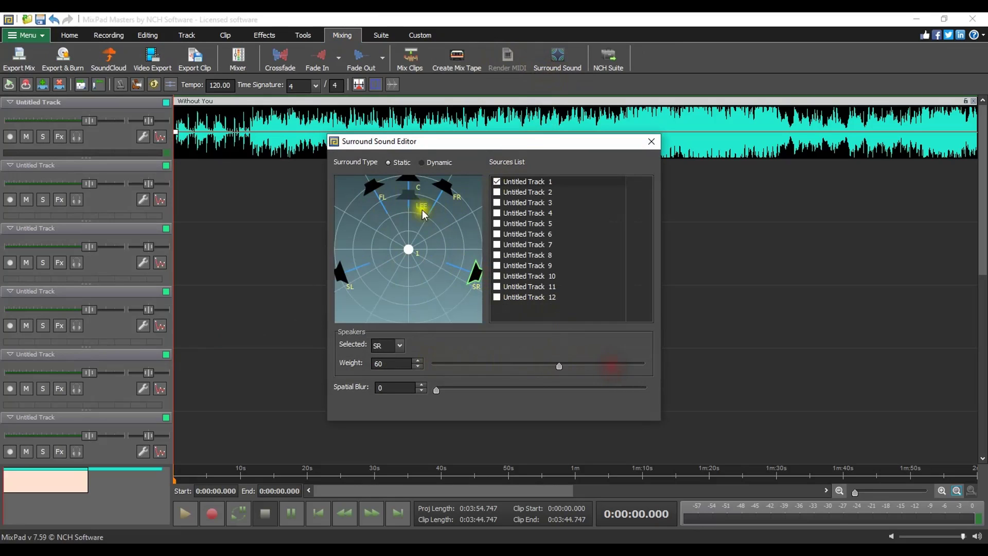
{"action": "left_click", "coordinate": [410, 181]}
{"action": "left_click", "coordinate": [462, 388]}
{"action": "left_click", "coordinate": [649, 141]}
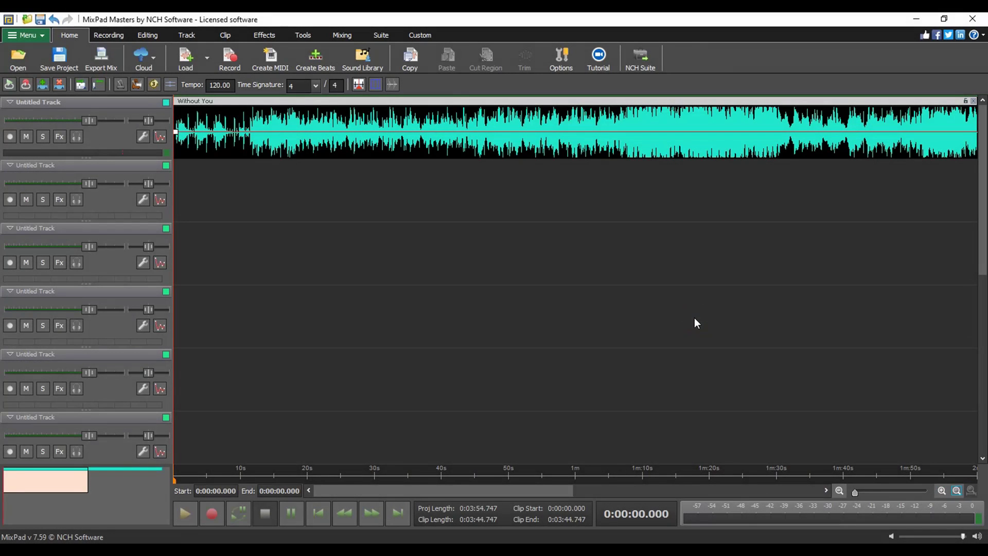
Step: Choose 5.1 Surround under Project Channels in the Options Project tab again and confirm
{"action": "left_click", "coordinate": [566, 53]}
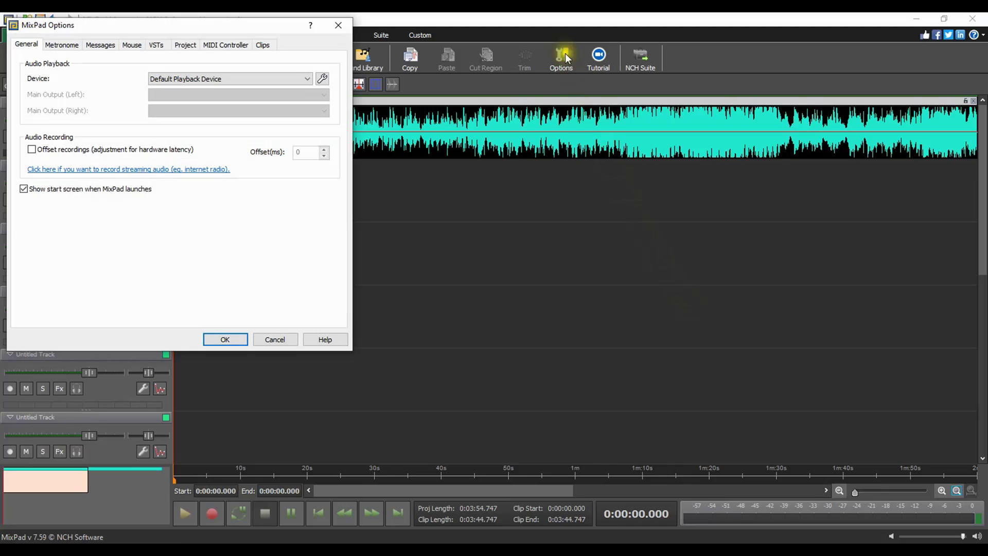
{"action": "left_click", "coordinate": [186, 45]}
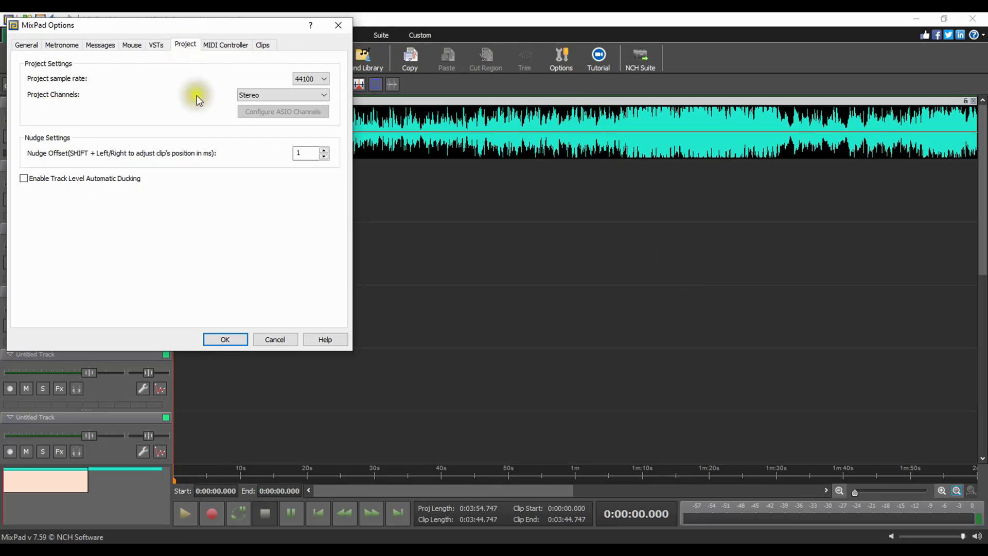
{"action": "left_click", "coordinate": [255, 95]}
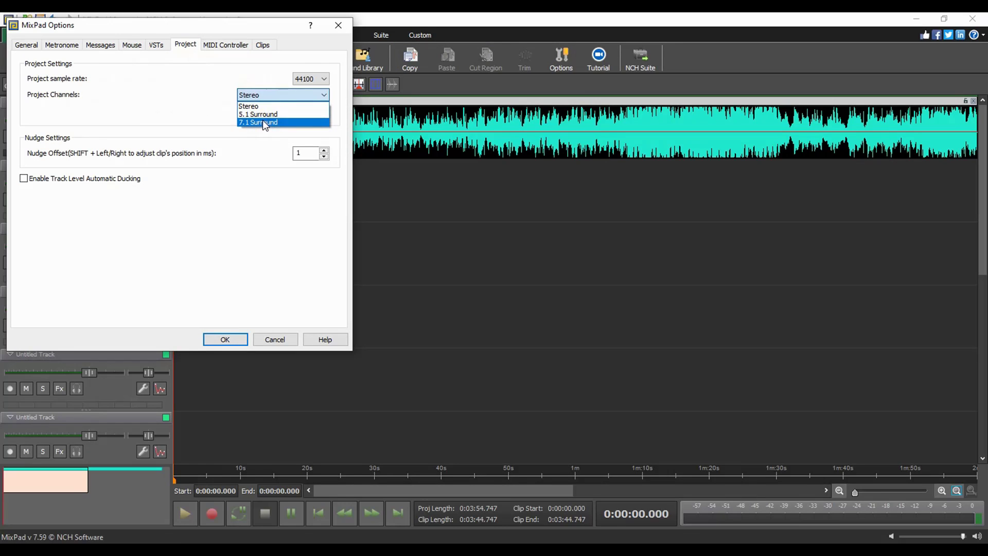
{"action": "left_click", "coordinate": [262, 114]}
{"action": "left_click", "coordinate": [222, 339]}
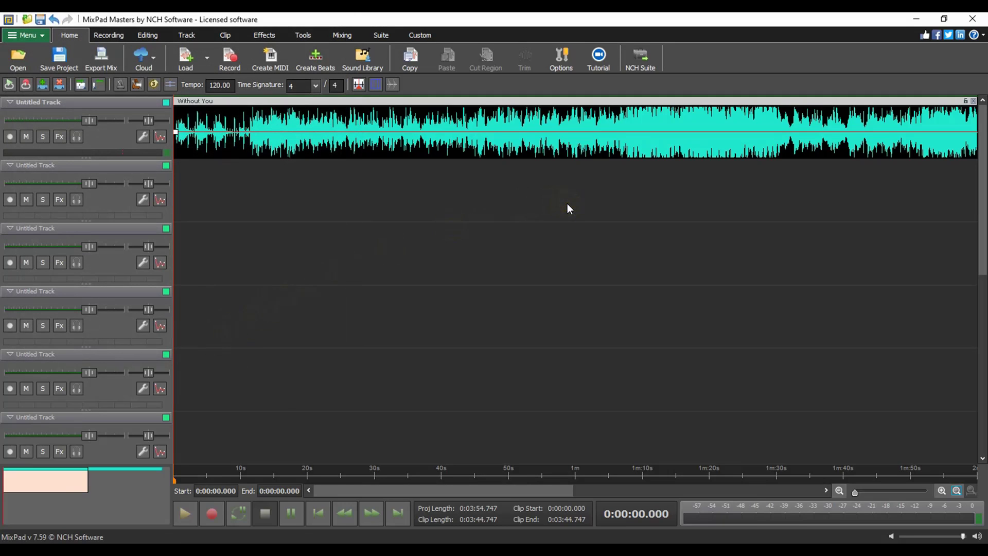
Step: Open the Surround Sound Editor from the Mixing tab
{"action": "left_click", "coordinate": [342, 35]}
{"action": "left_click", "coordinate": [558, 66]}
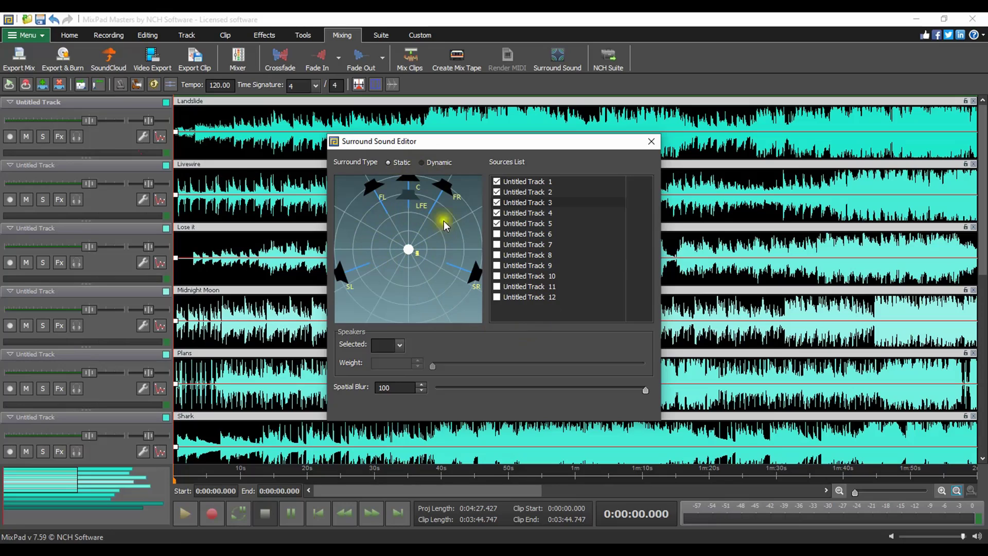
Step: Place Untitled Tracks 1–3 at different spots in the static surround field
{"action": "left_click", "coordinate": [440, 163]}
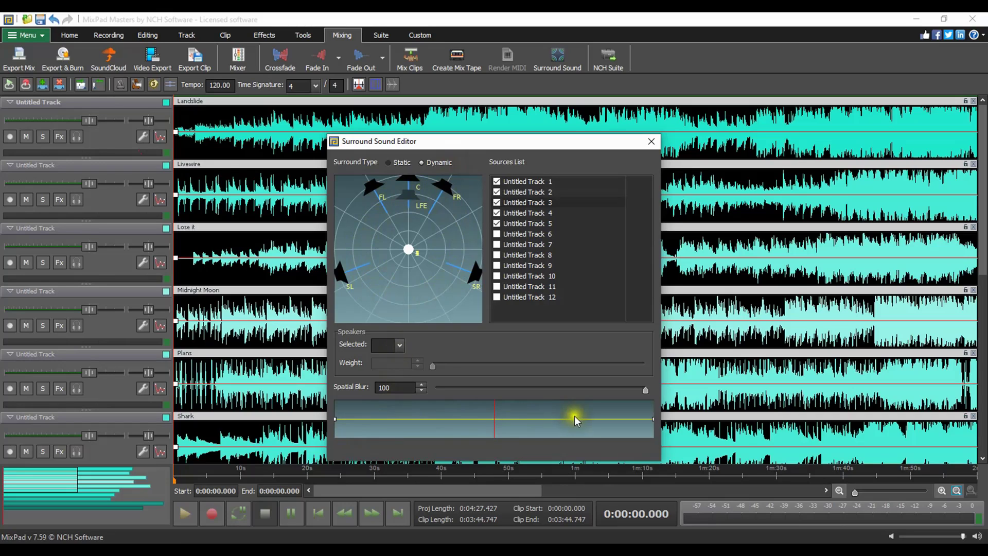
{"action": "left_click", "coordinate": [401, 163]}
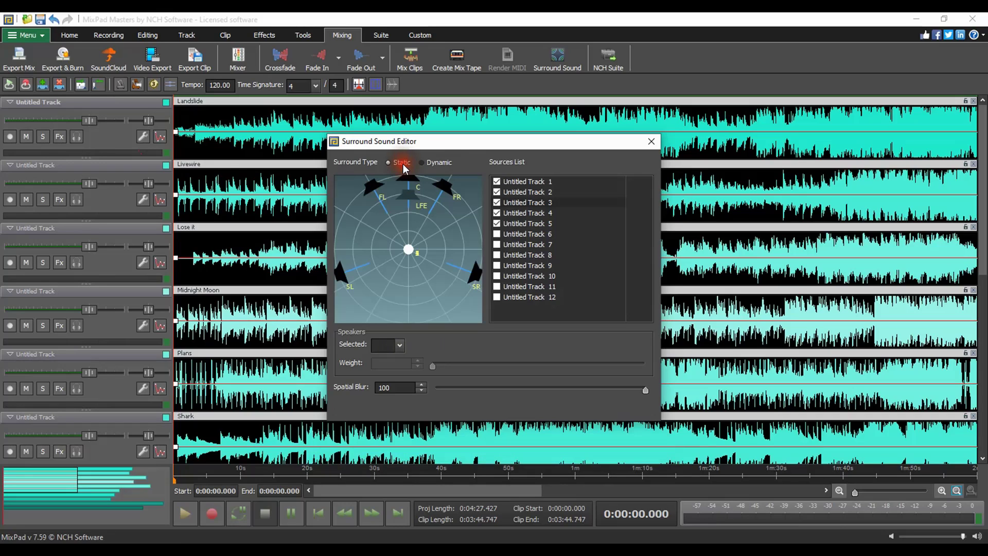
{"action": "left_click", "coordinate": [527, 184]}
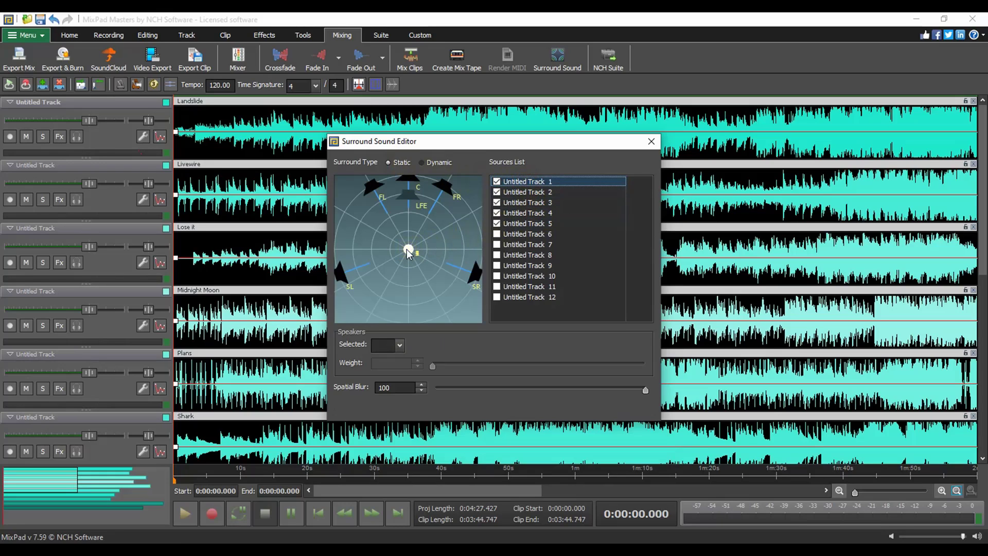
{"action": "mouse_move", "coordinate": [408, 250]}
{"action": "left_mouse_down"}
{"action": "mouse_move", "coordinate": [392, 247]}
{"action": "mouse_move", "coordinate": [411, 231]}
{"action": "mouse_move", "coordinate": [436, 253]}
{"action": "left_mouse_up"}
{"action": "left_click", "coordinate": [526, 193]}
{"action": "left_click", "coordinate": [526, 202]}
Step: Switch to dynamic surround, play the project, and add and shape movement envelope points
{"action": "left_click", "coordinate": [434, 162]}
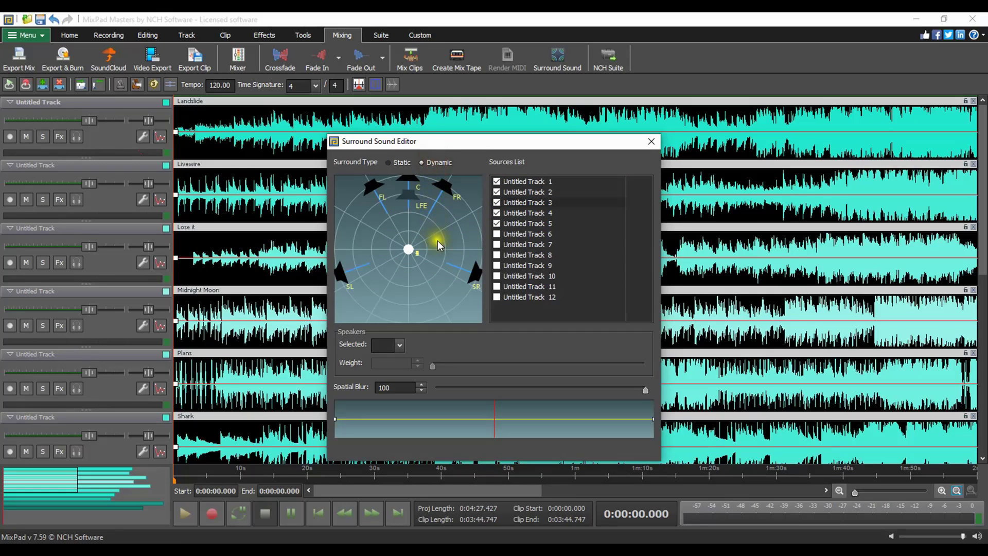
{"action": "left_click", "coordinate": [527, 182]}
{"action": "left_click", "coordinate": [185, 514]}
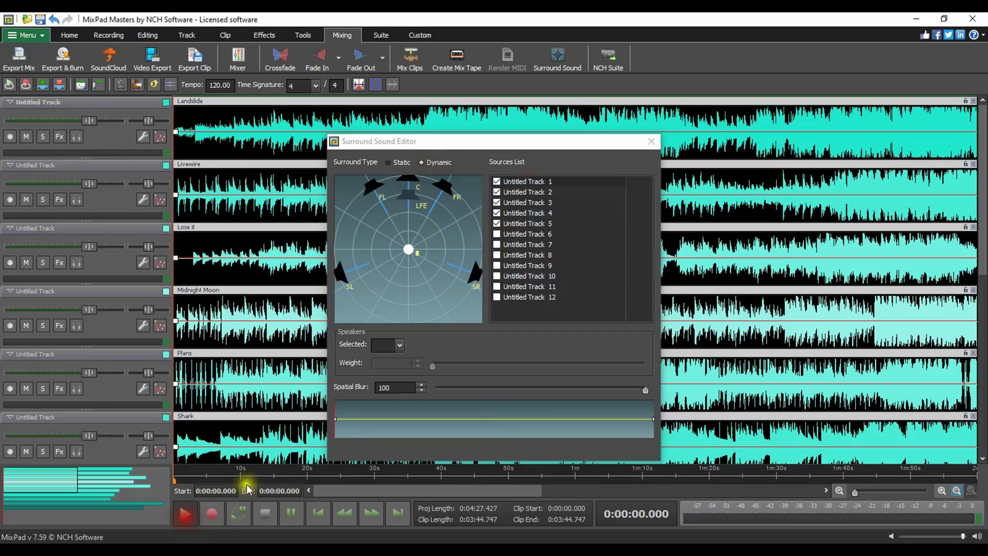
{"action": "left_click", "coordinate": [386, 402]}
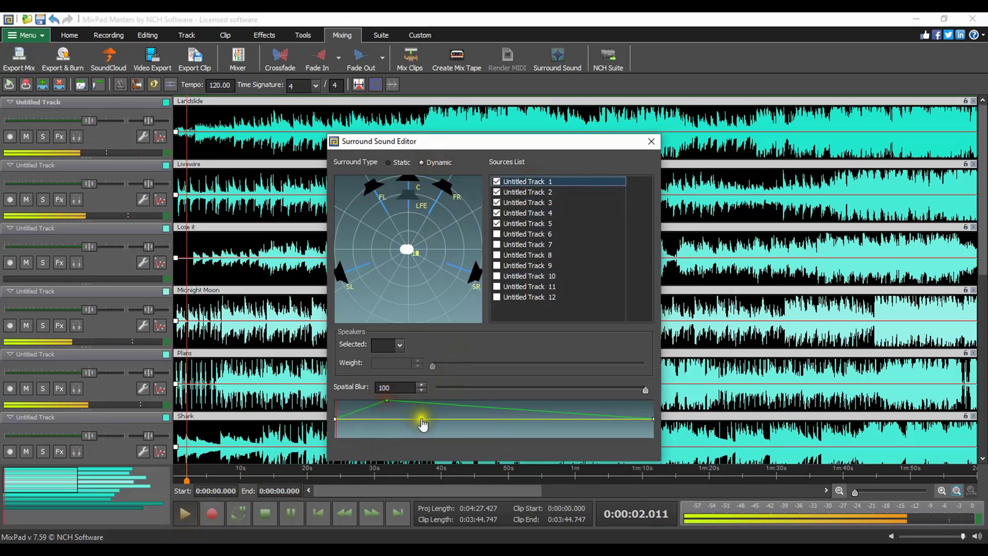
{"action": "left_click", "coordinate": [522, 213]}
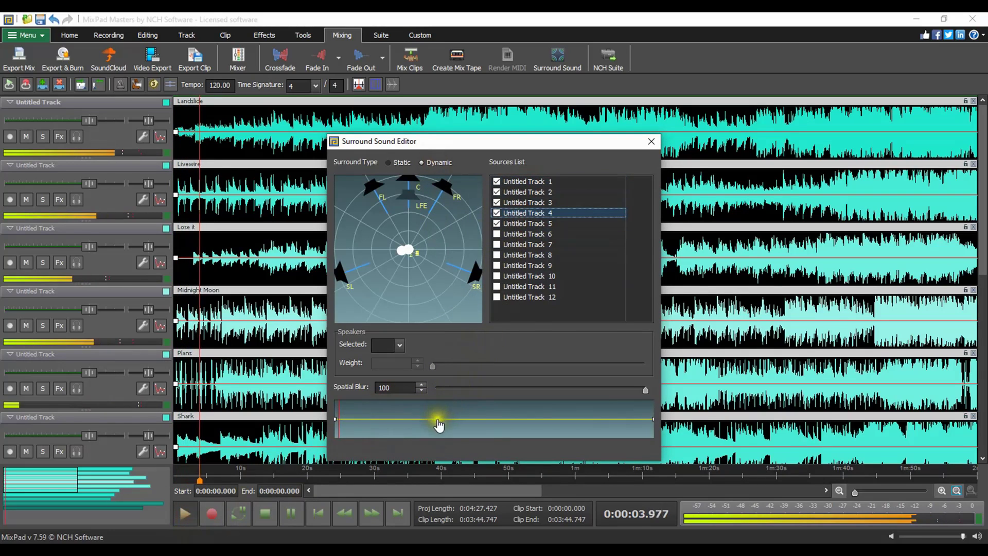
{"action": "left_click_drag", "start_coordinate": [438, 424], "coordinate": [440, 408]}
{"action": "left_click_drag", "start_coordinate": [503, 419], "coordinate": [503, 430]}
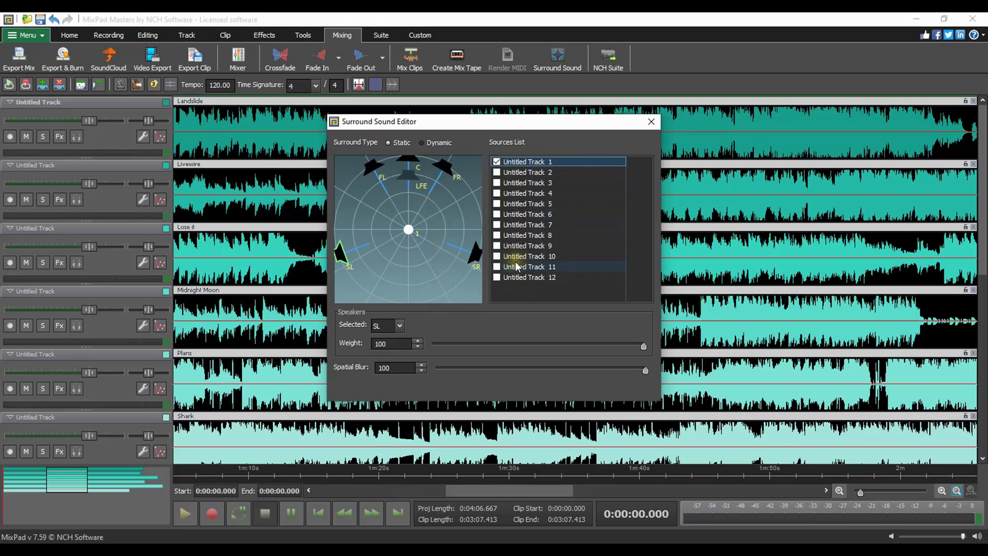
Step: Tick Untitled Tracks 1–5 as surround sources, then select Track 1 and the left surround speaker
{"action": "left_click", "coordinate": [496, 171]}
{"action": "left_click", "coordinate": [497, 193]}
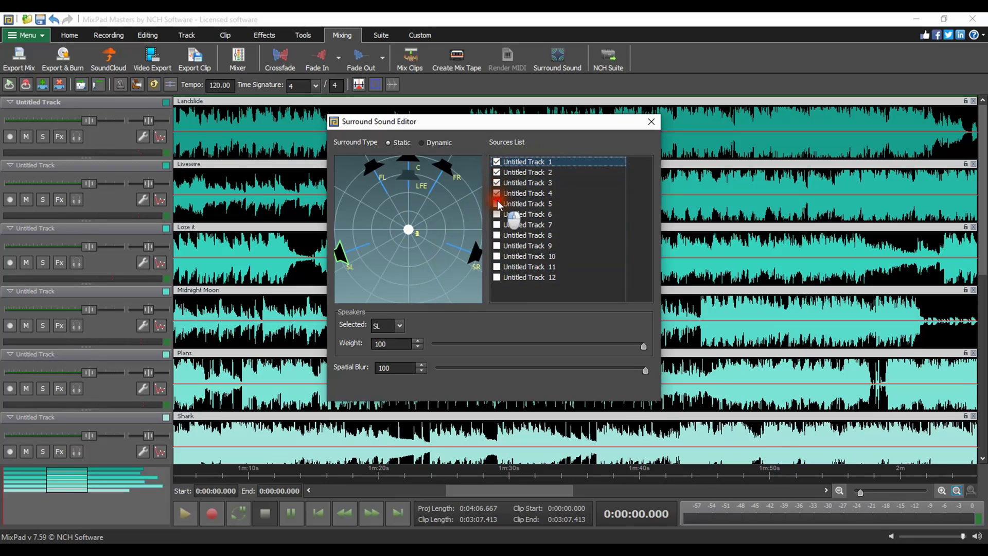
{"action": "left_click", "coordinate": [496, 193]}
{"action": "left_click", "coordinate": [496, 182]}
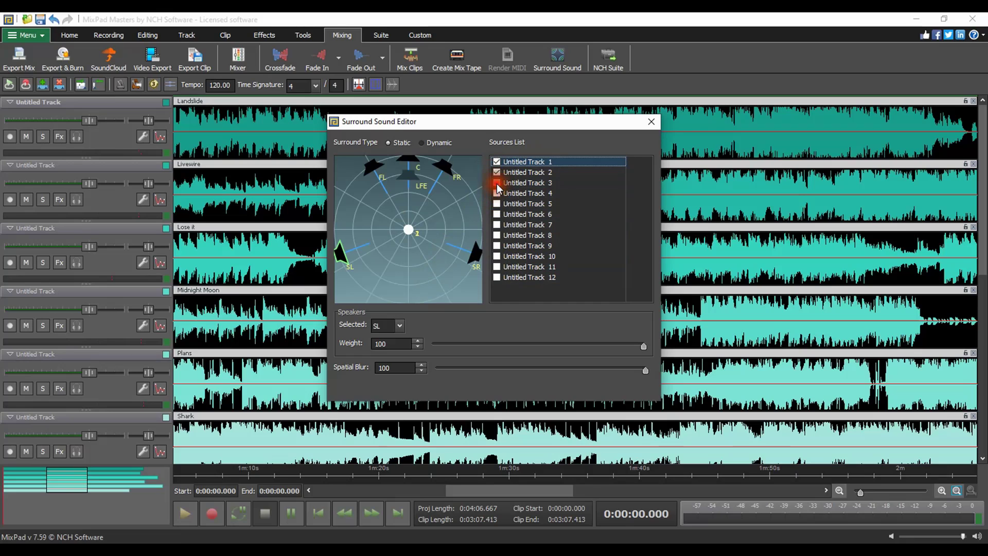
{"action": "left_click", "coordinate": [514, 163]}
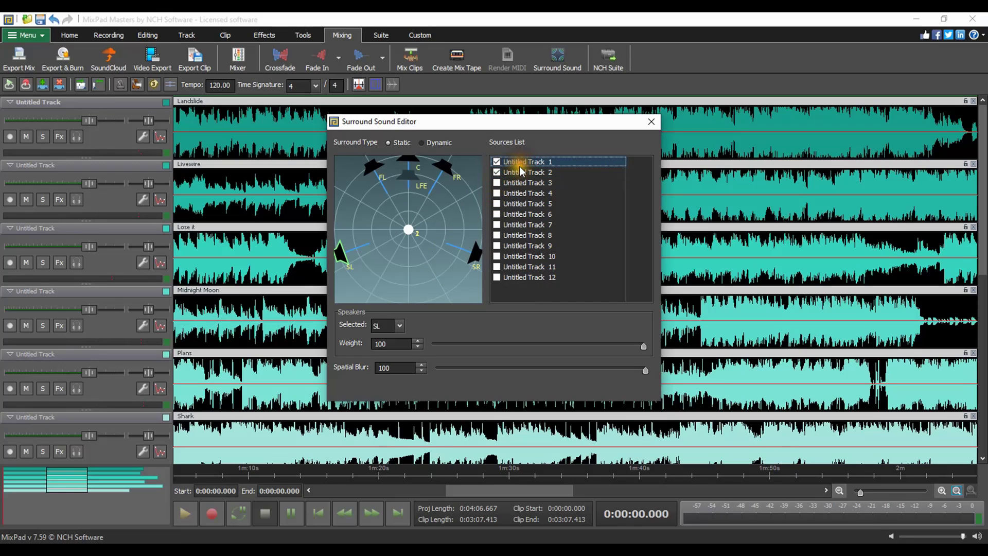
{"action": "left_click", "coordinate": [342, 261]}
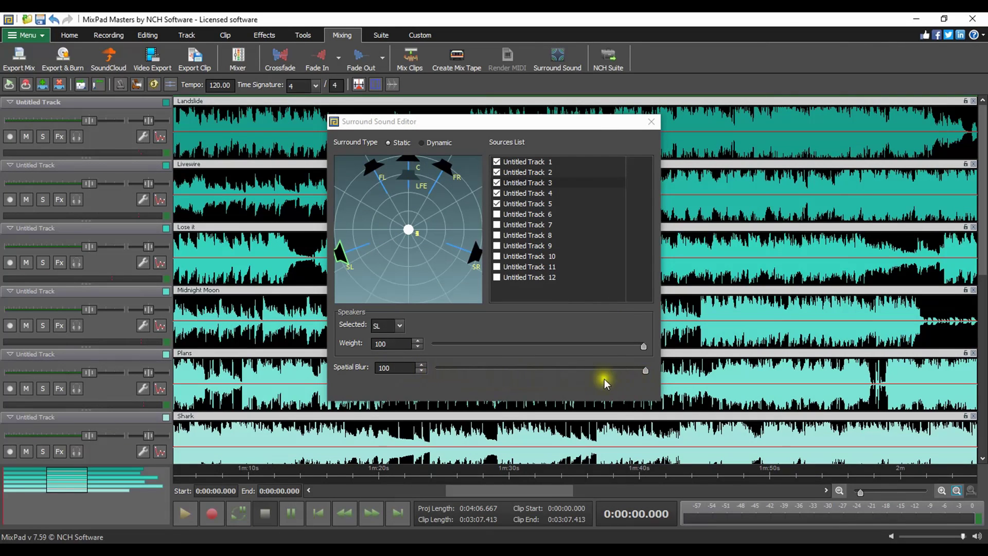
Step: Select the front and surround speakers, lowering spatial blur and then restoring it to full
{"action": "left_click", "coordinate": [478, 247]}
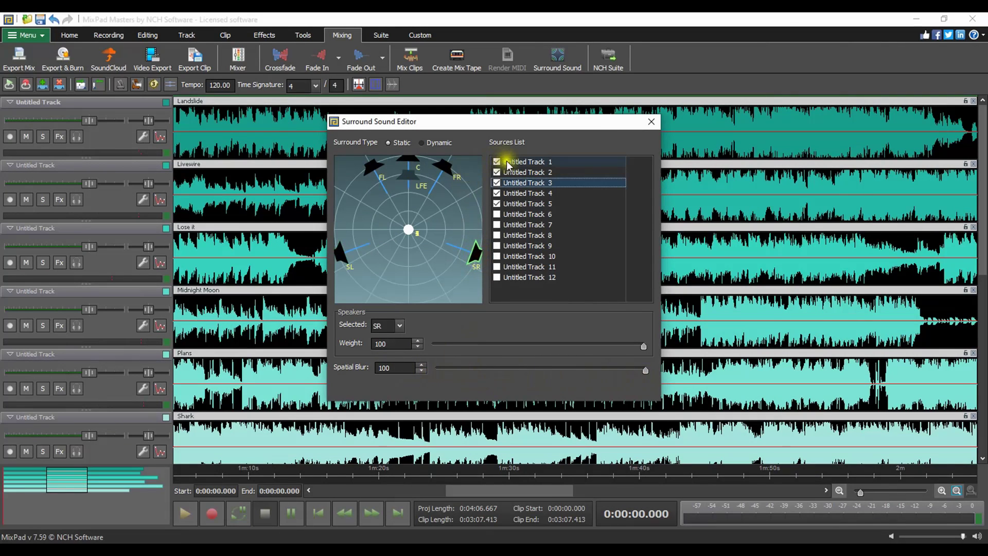
{"action": "left_click", "coordinate": [444, 166]}
{"action": "left_click", "coordinate": [408, 164]}
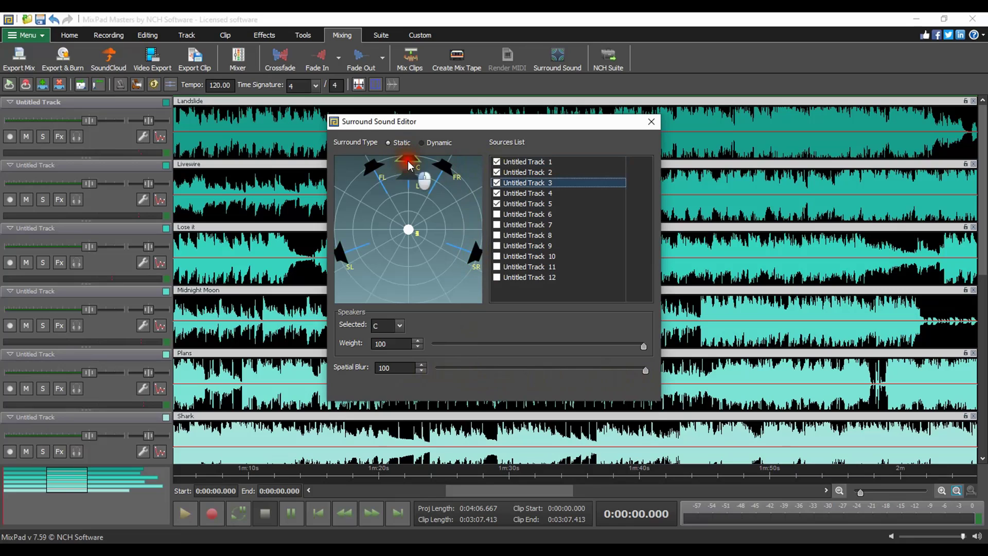
{"action": "left_click", "coordinate": [374, 166]}
{"action": "left_click_drag", "start_coordinate": [644, 371], "coordinate": [494, 371]}
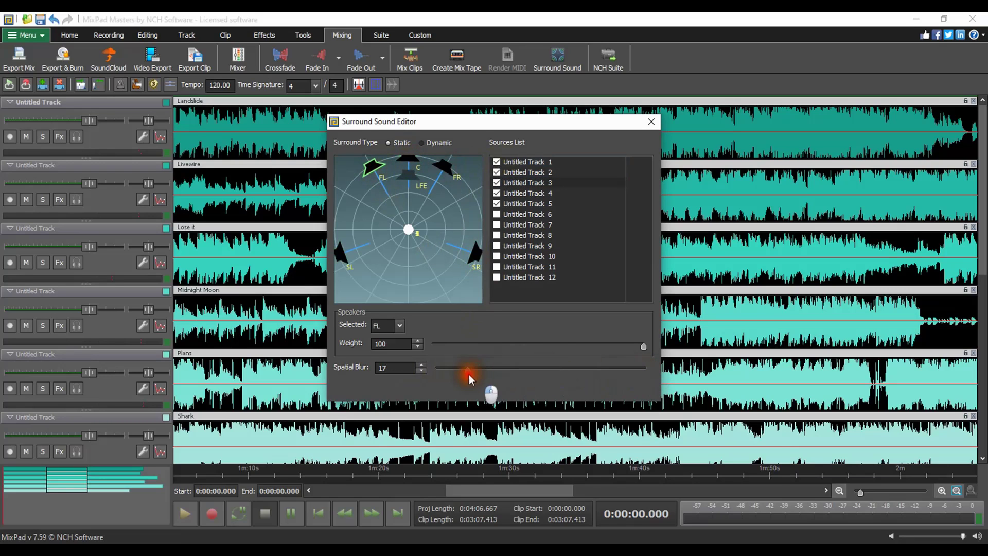
{"action": "left_click_drag", "start_coordinate": [610, 376], "coordinate": [671, 374]}
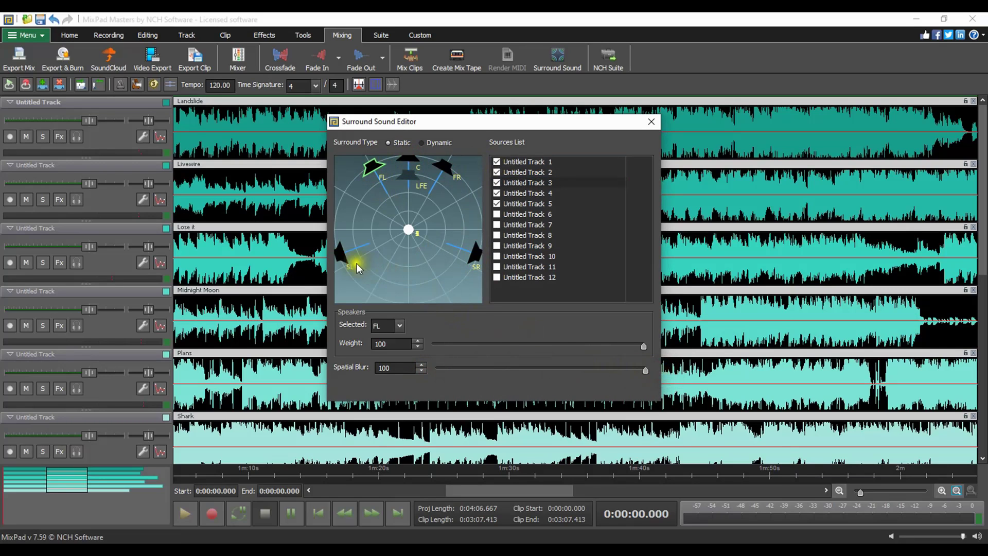
{"action": "left_click", "coordinate": [344, 258]}
{"action": "left_click", "coordinate": [473, 255]}
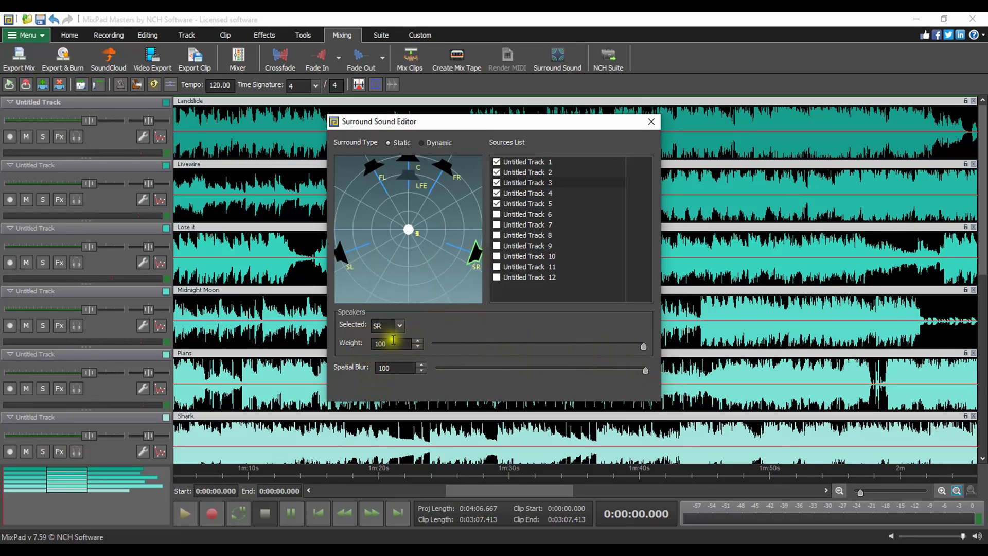
Step: Pick the front-right speaker from the list and raise its weight
{"action": "left_click", "coordinate": [376, 327]}
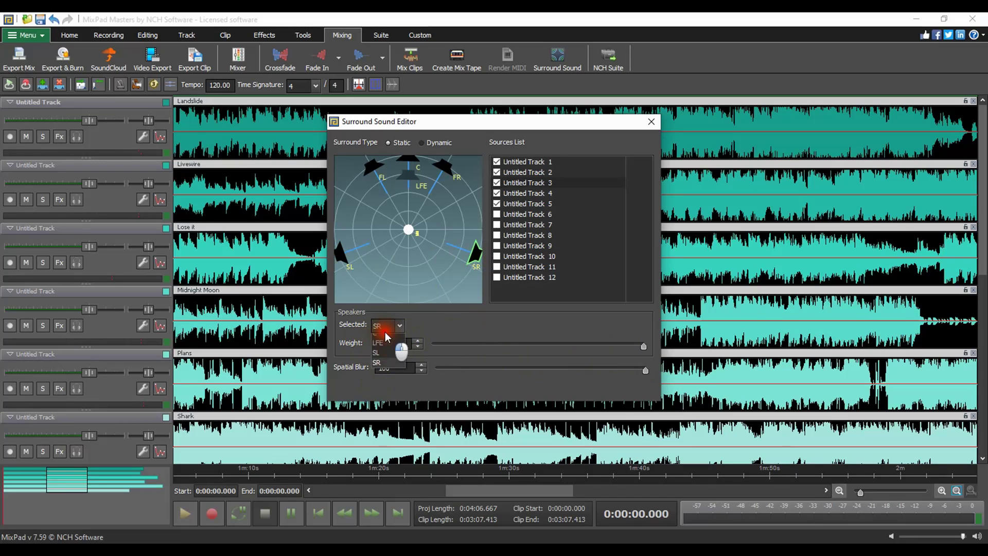
{"action": "left_click", "coordinate": [384, 350]}
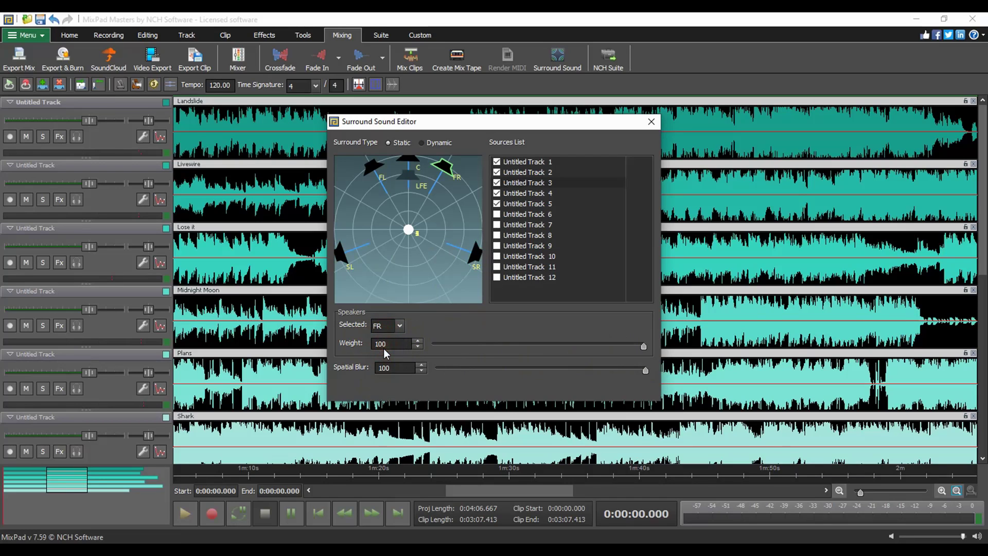
{"action": "double_click", "coordinate": [384, 349]}
{"action": "type", "text": "21"}
{"action": "left_click_drag", "start_coordinate": [473, 347], "coordinate": [613, 348]}
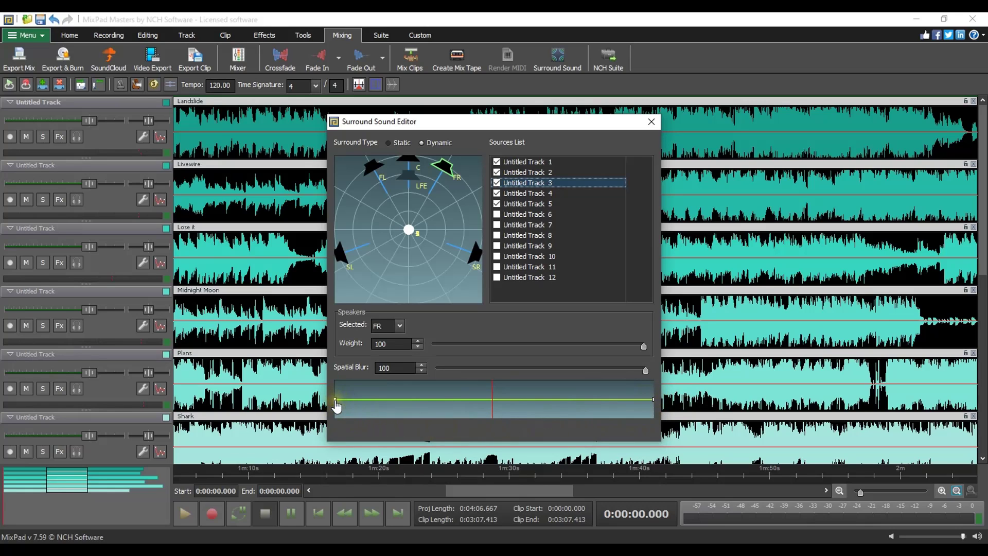
Step: Adjust the position envelope points, return to static, and move Track 1 in the surround field
{"action": "left_click_drag", "start_coordinate": [336, 399], "coordinate": [336, 409]}
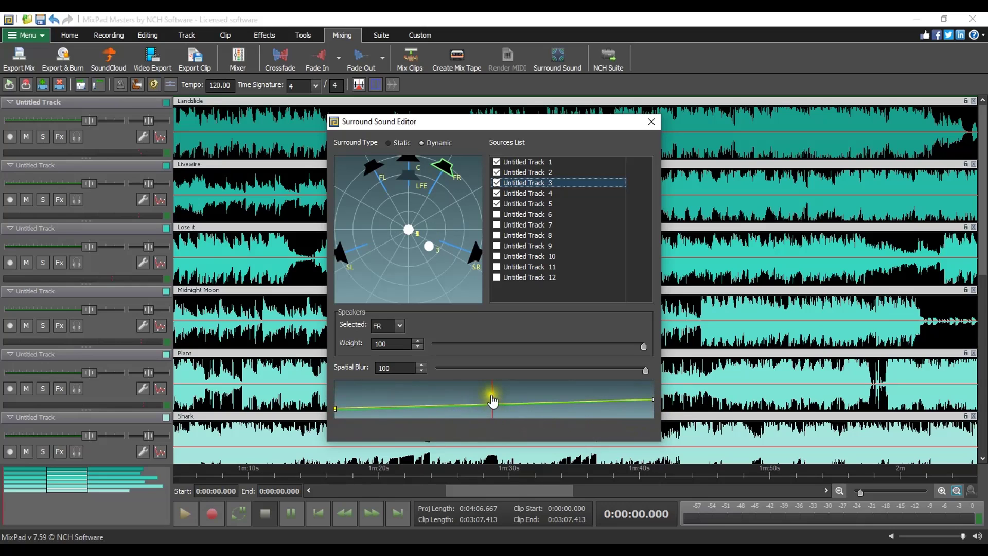
{"action": "mouse_move", "coordinate": [486, 396]}
{"action": "left_mouse_down"}
{"action": "mouse_move", "coordinate": [430, 402]}
{"action": "mouse_move", "coordinate": [536, 402]}
{"action": "mouse_move", "coordinate": [419, 403]}
{"action": "mouse_move", "coordinate": [596, 403]}
{"action": "mouse_move", "coordinate": [386, 406]}
{"action": "mouse_move", "coordinate": [622, 400]}
{"action": "mouse_move", "coordinate": [489, 402]}
{"action": "left_mouse_up"}
{"action": "left_click", "coordinate": [409, 143]}
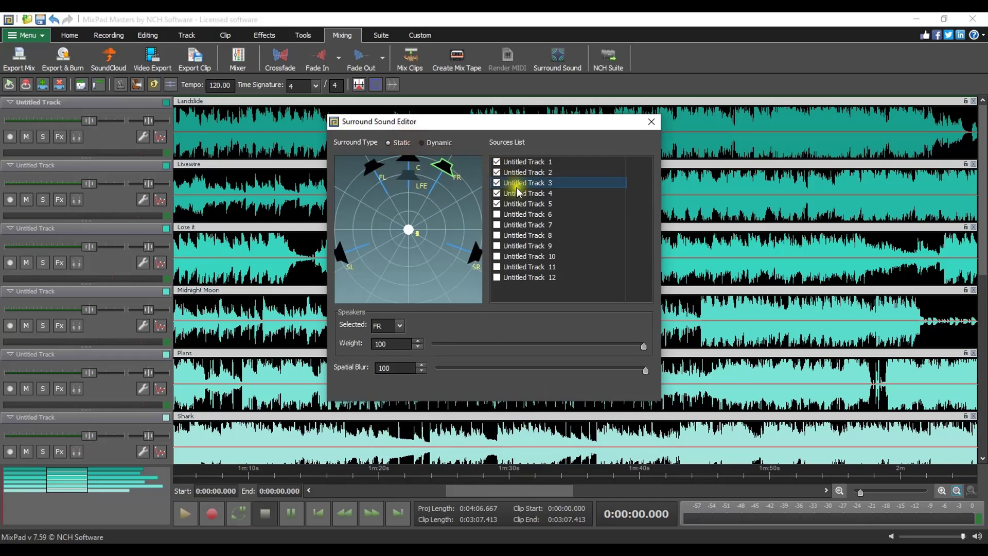
{"action": "mouse_move", "coordinate": [411, 231]}
{"action": "left_mouse_down"}
{"action": "mouse_move", "coordinate": [417, 241]}
{"action": "mouse_move", "coordinate": [408, 233]}
{"action": "mouse_move", "coordinate": [423, 235]}
{"action": "left_mouse_up"}
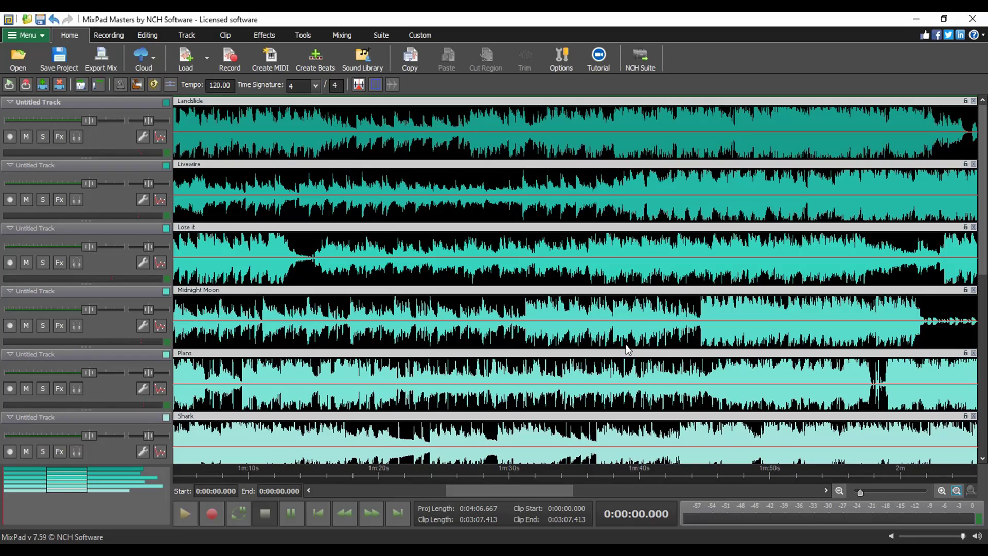
Step: Export the mix as a surround file and save the WAV as 'Surround Sample'
{"action": "left_click", "coordinate": [108, 66]}
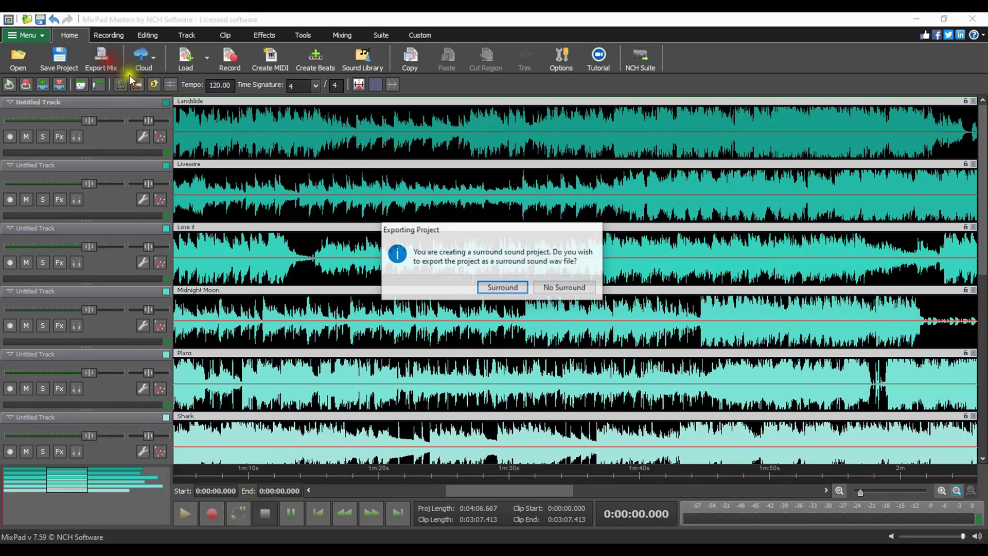
{"action": "left_click", "coordinate": [494, 292]}
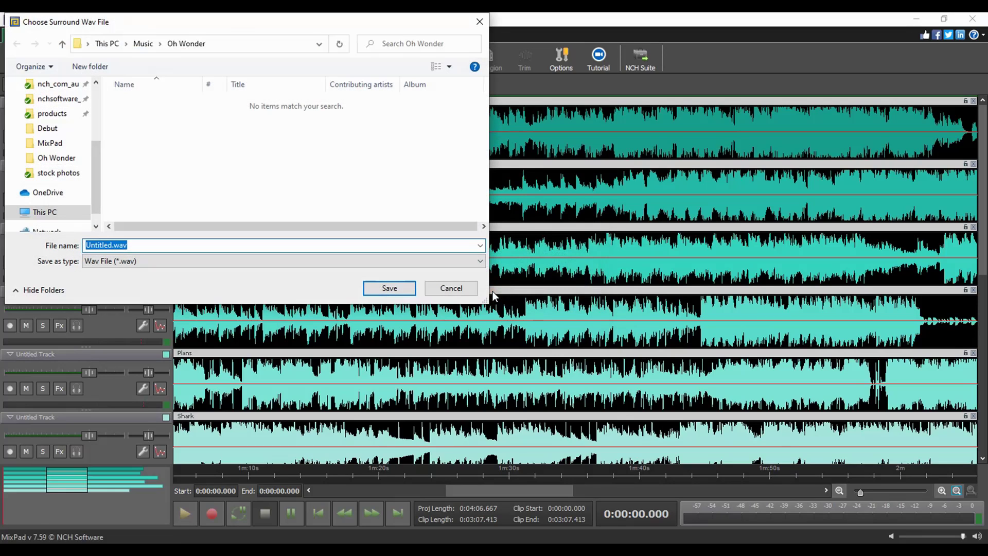
{"action": "type", "text": "S"}
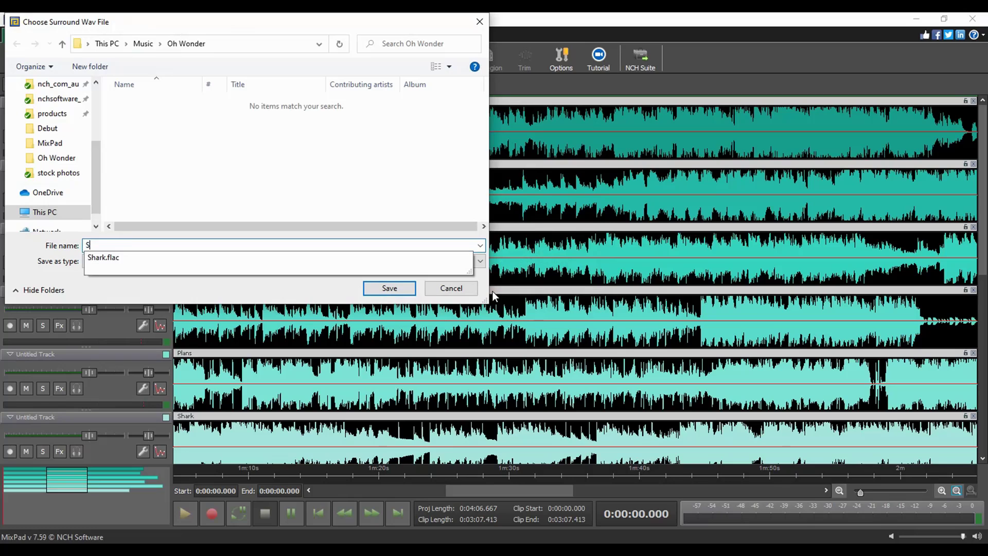
{"action": "type", "text": "urround Sam"}
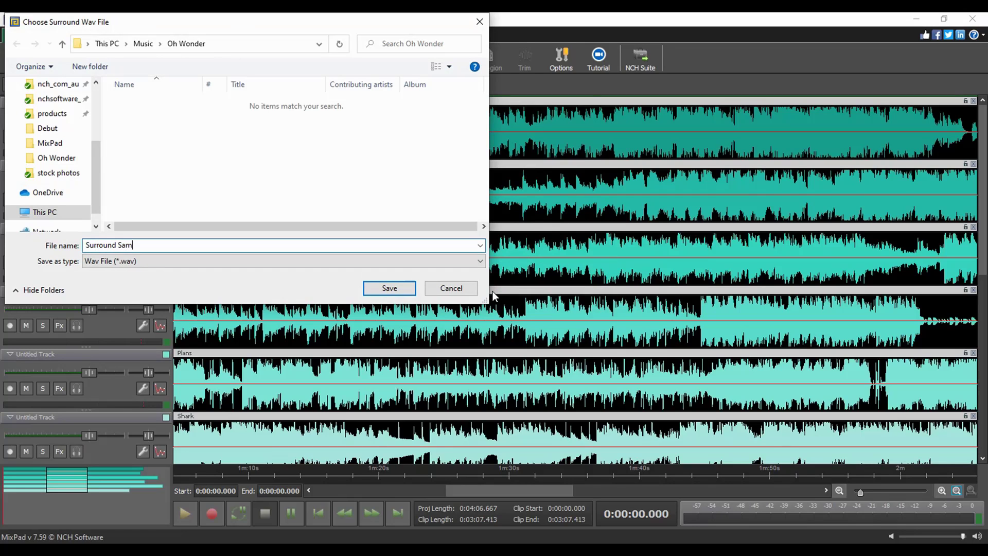
{"action": "type", "text": "ple"}
{"action": "left_click", "coordinate": [401, 286]}
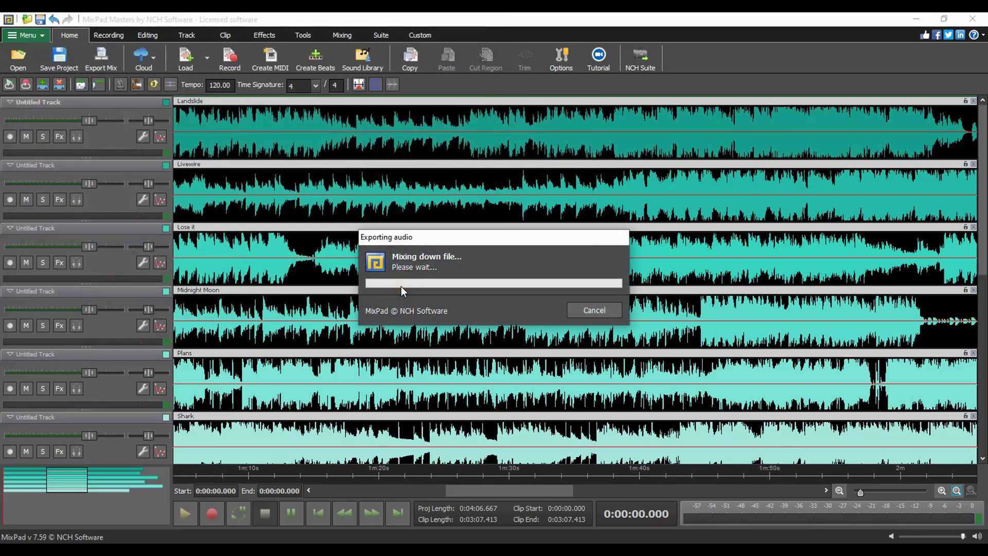